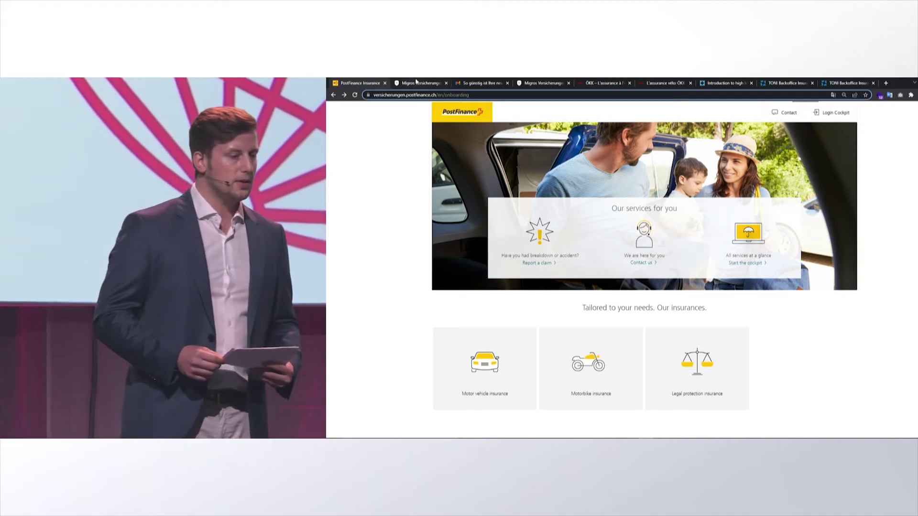
On the Migros site, calculate a Hausrat quote for a tenant in 8008 Zürich covering CHF 30'000
left_click(416, 84)
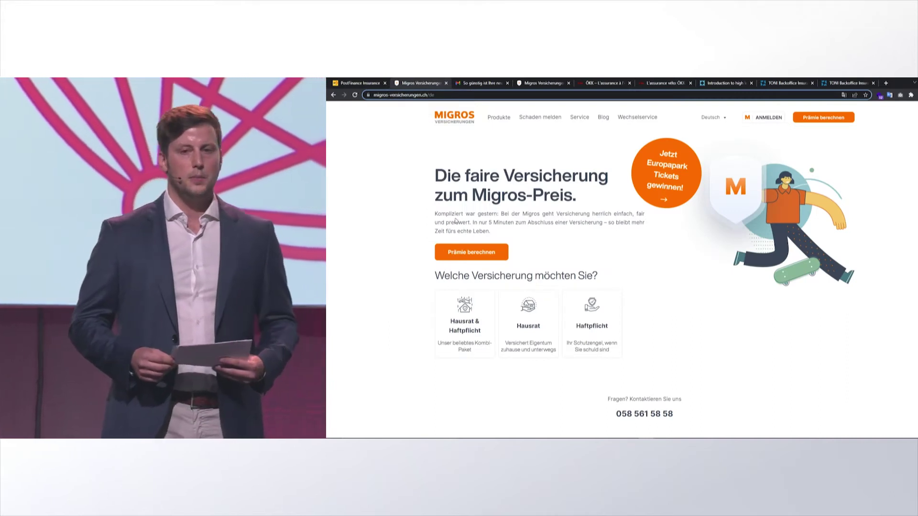
scroll(456, 221, "down", 1)
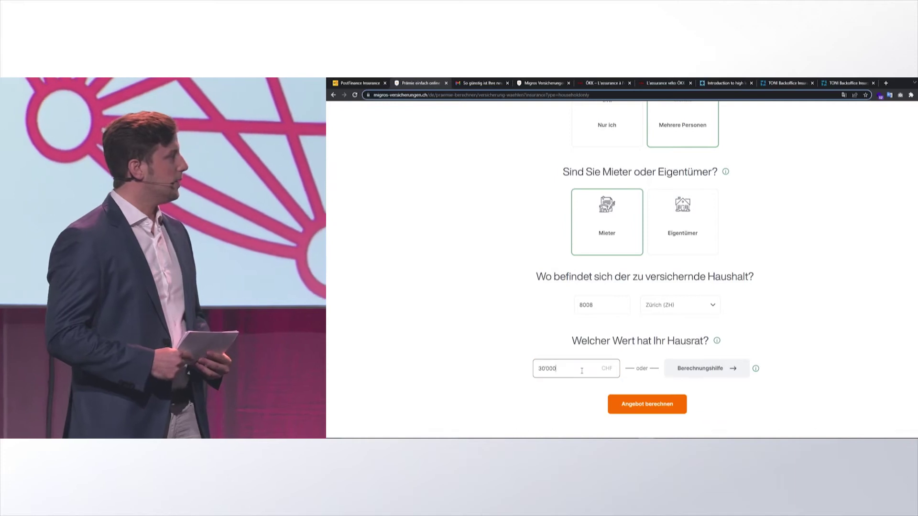
left_click(631, 404)
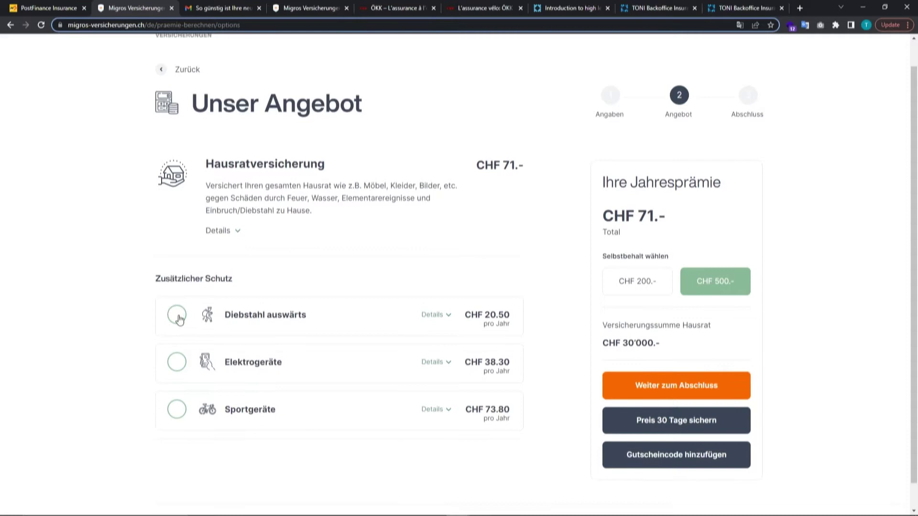
Add CHF 7'000 outside-the-home theft cover with CHF 200 deductible and open the email-offer form
left_click(177, 316)
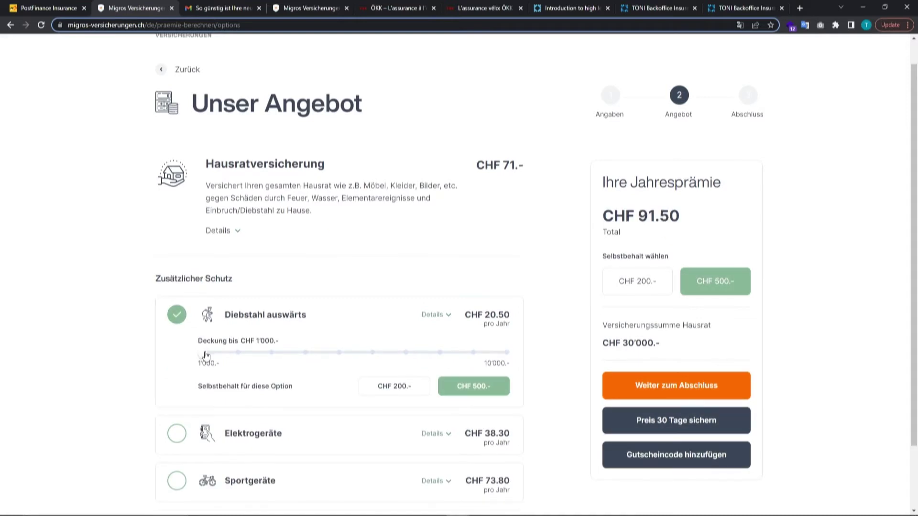
left_click_drag(239, 354, 373, 357)
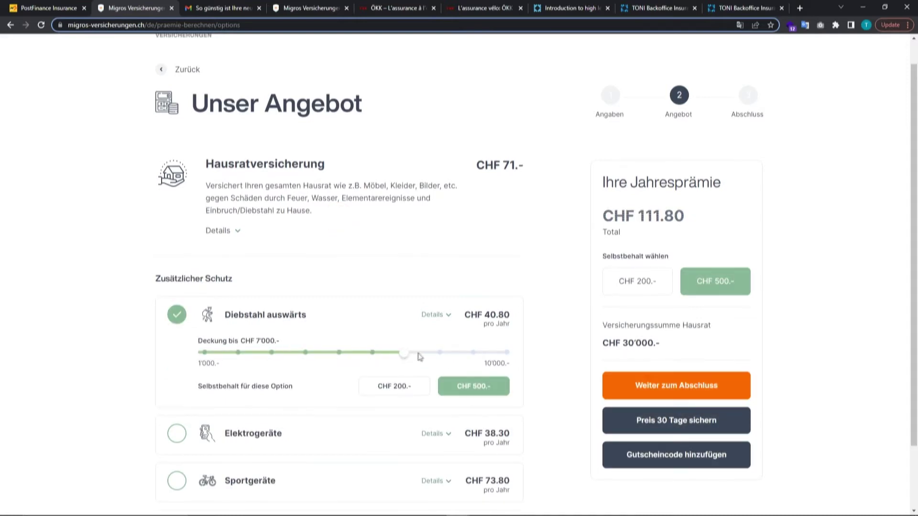
left_click(399, 387)
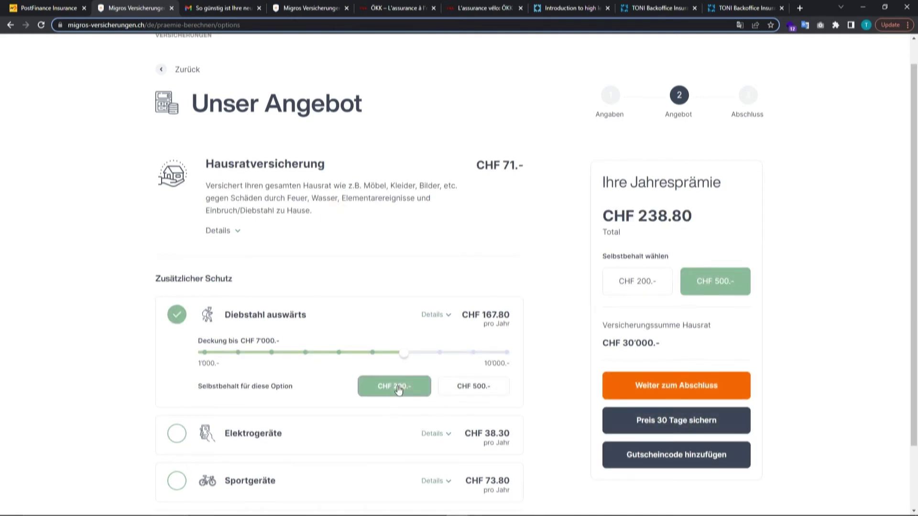
scroll(399, 390, "down", 1)
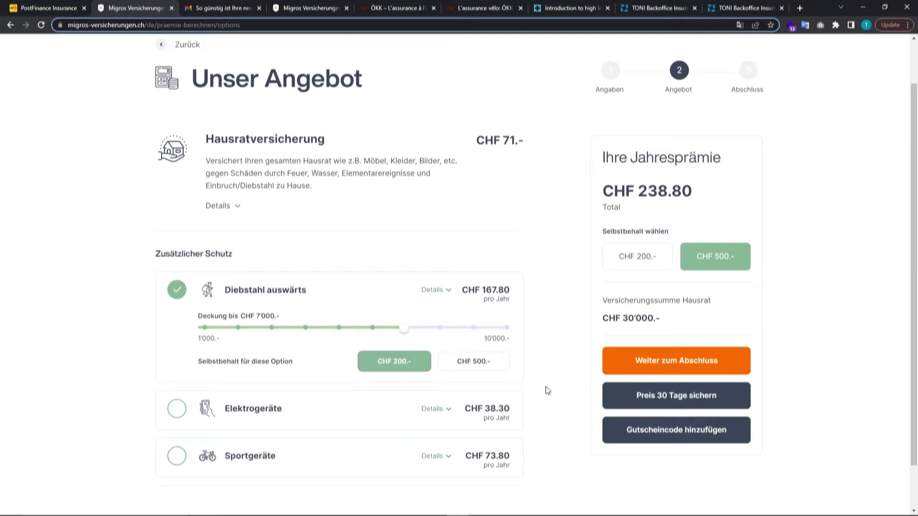
left_click(667, 397)
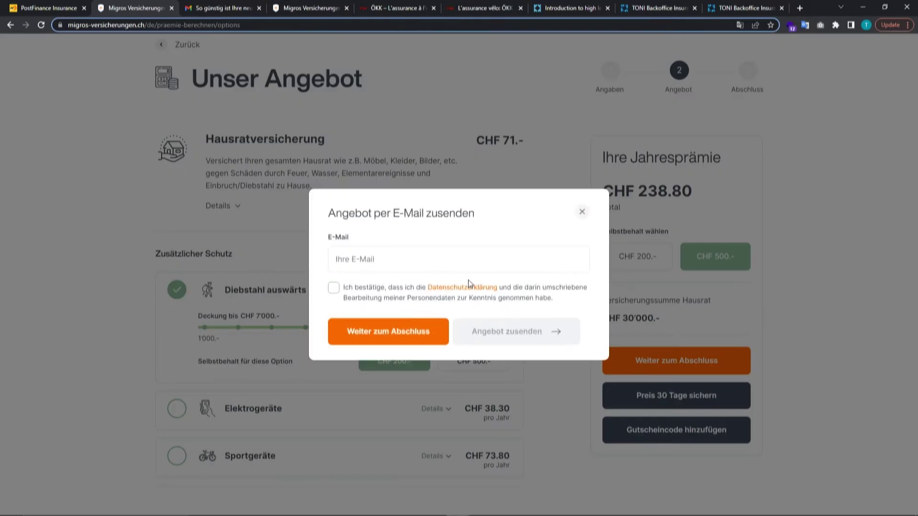
Read through the Migros offer email in Gmail, then return to the Migros Versicherungen tab
left_click(219, 9)
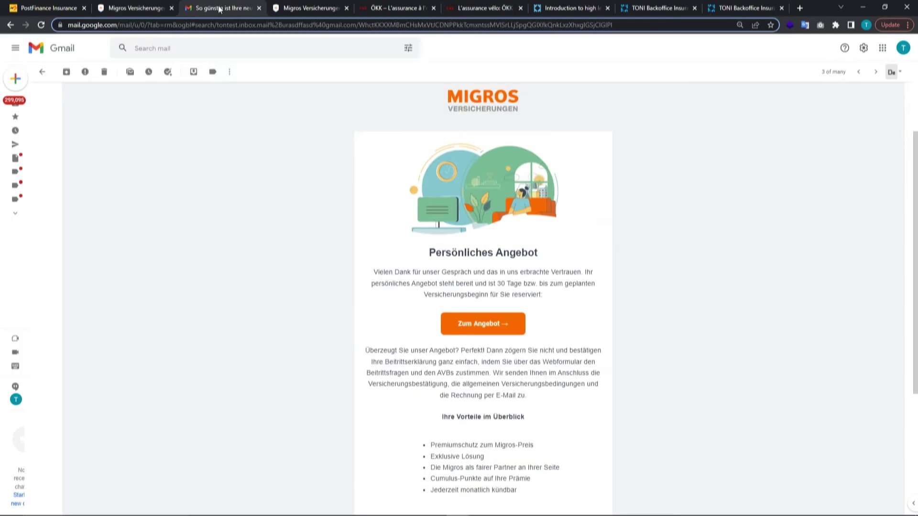
scroll(268, 159, "down", 1)
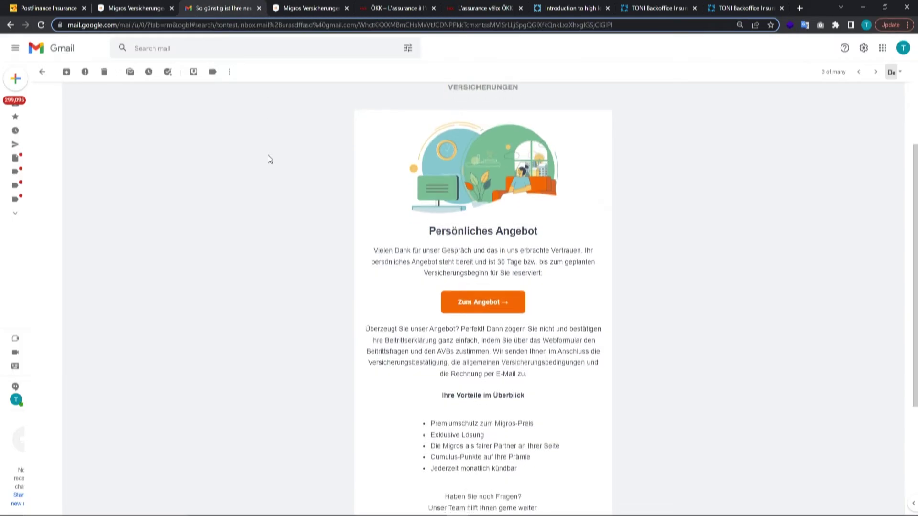
scroll(269, 158, "down", 1)
scroll(269, 159, "down", 1)
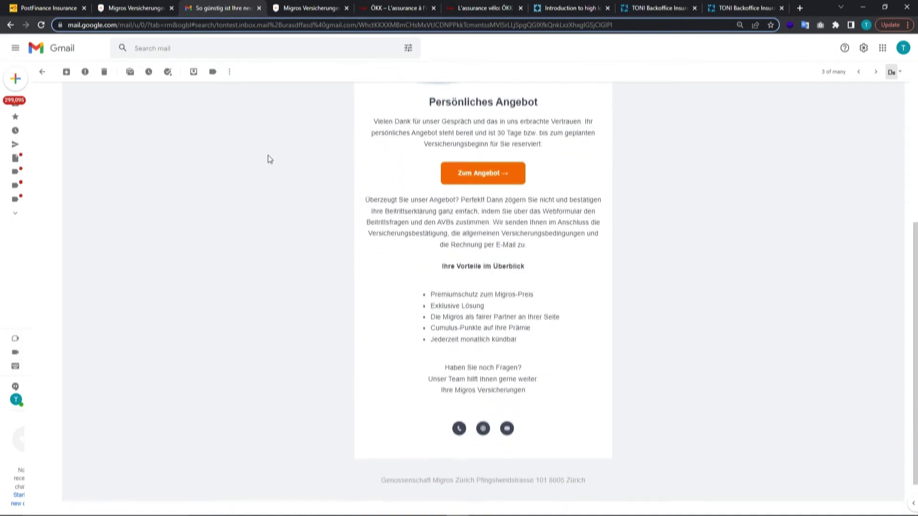
scroll(269, 158, "up", 2)
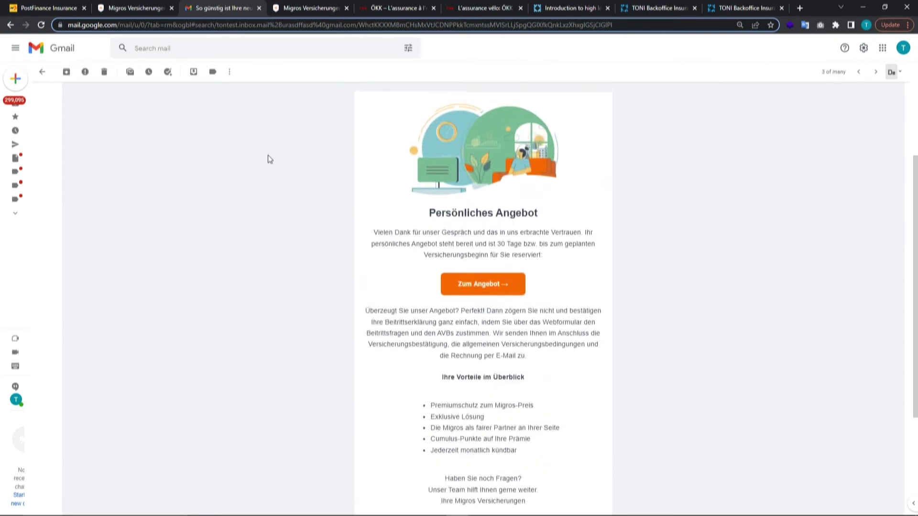
scroll(267, 158, "down", 1)
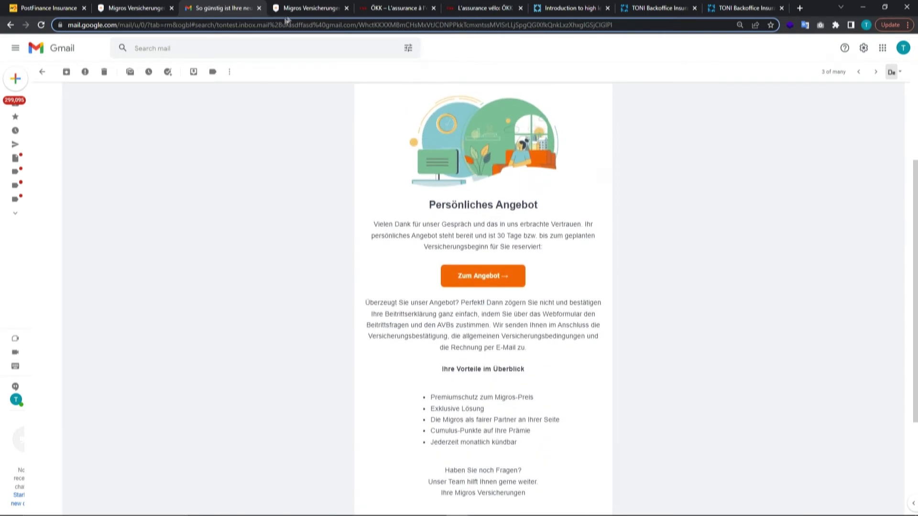
left_click(315, 9)
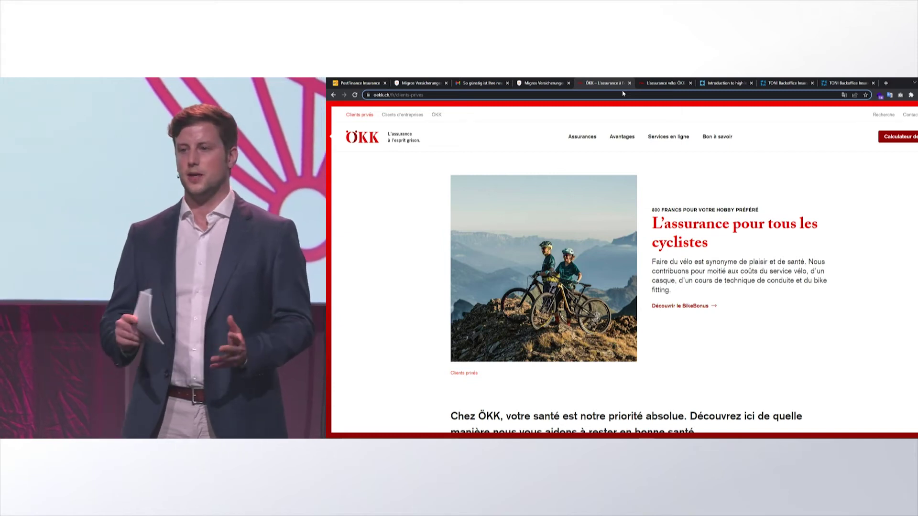
Show the ÖKK BIKE form pre-filled with the Omafiets ByK bought 28.06.2022 for CHF 450
left_click(667, 82)
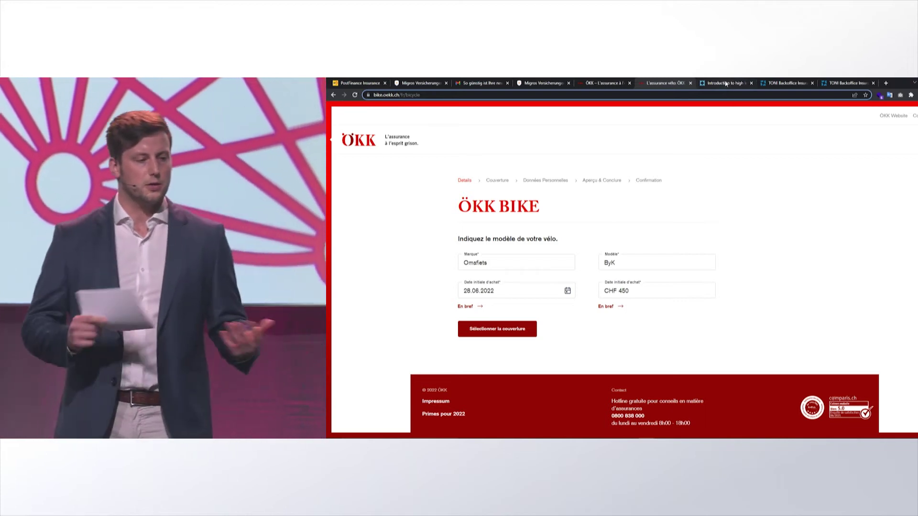
Walk through the TONI Digital documentation overview, then show the backoffice policies list
left_click(726, 84)
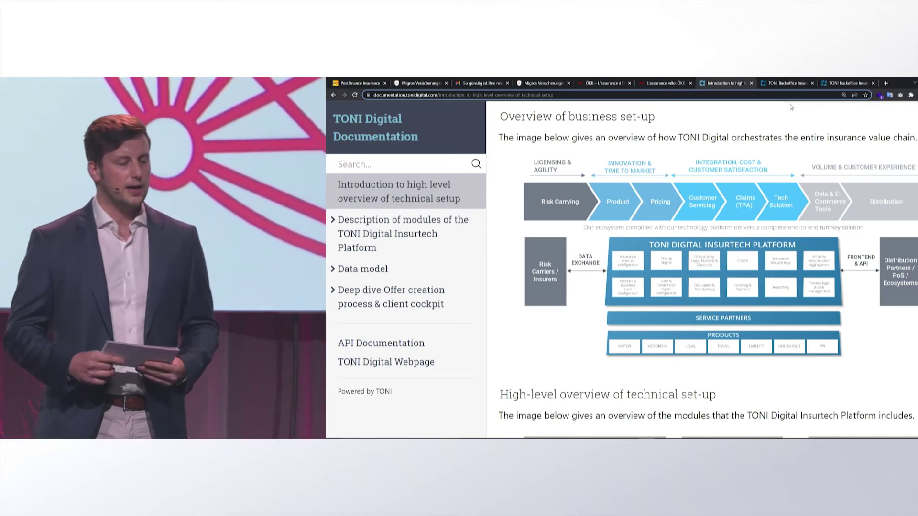
left_click(782, 83)
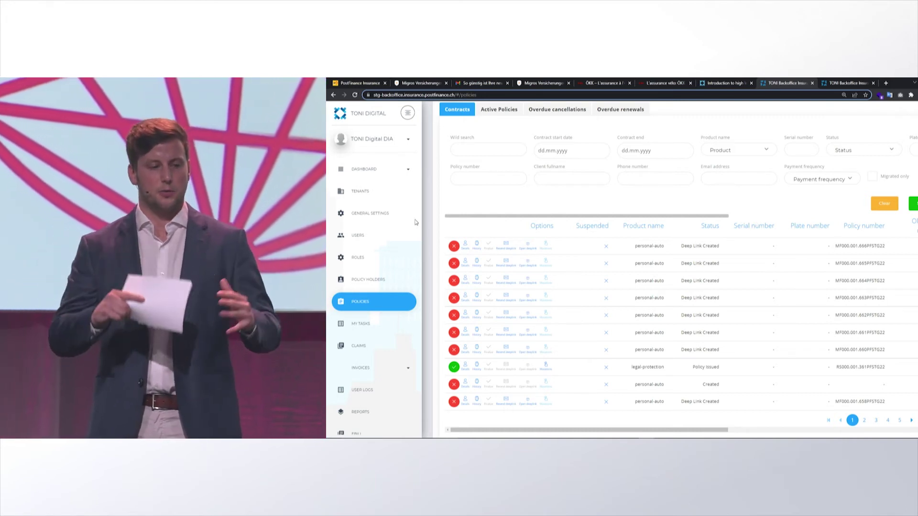
scroll(388, 252, "down", 1)
scroll(387, 252, "down", 2)
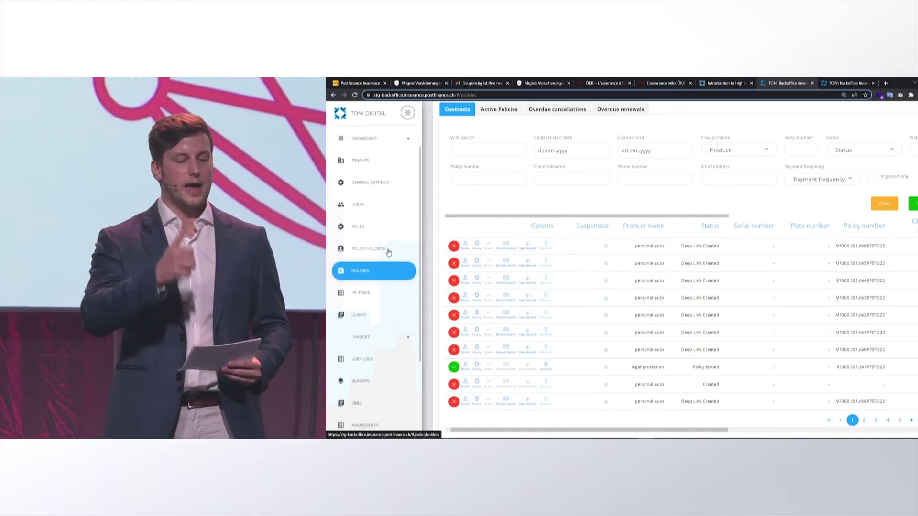
scroll(387, 252, "down", 1)
scroll(387, 252, "down", 1)
scroll(388, 252, "down", 1)
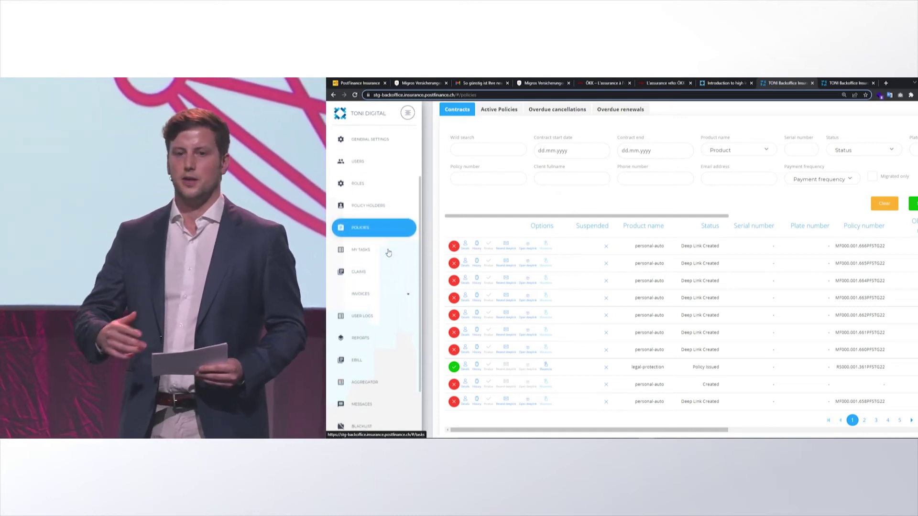
scroll(388, 252, "down", 1)
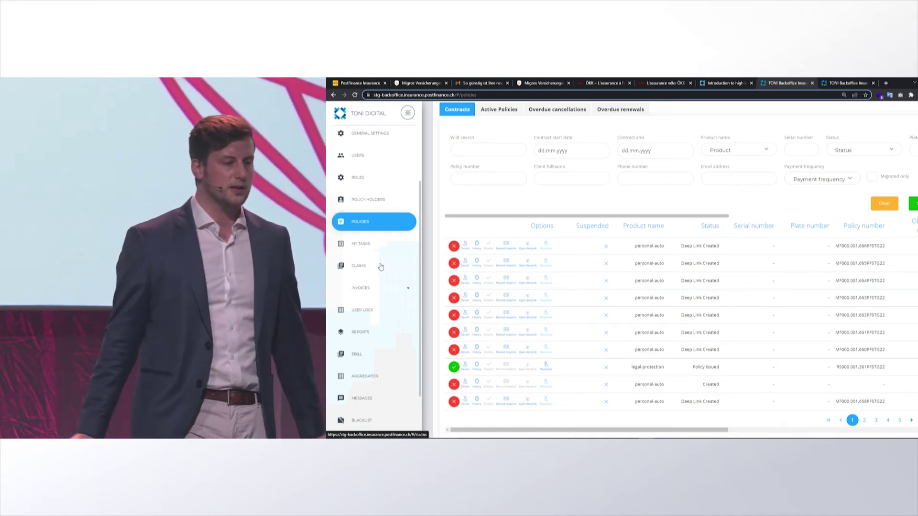
Browse the claims list, then open the Invoices overview with its personal-auto and motorbike invoices
left_click(380, 266)
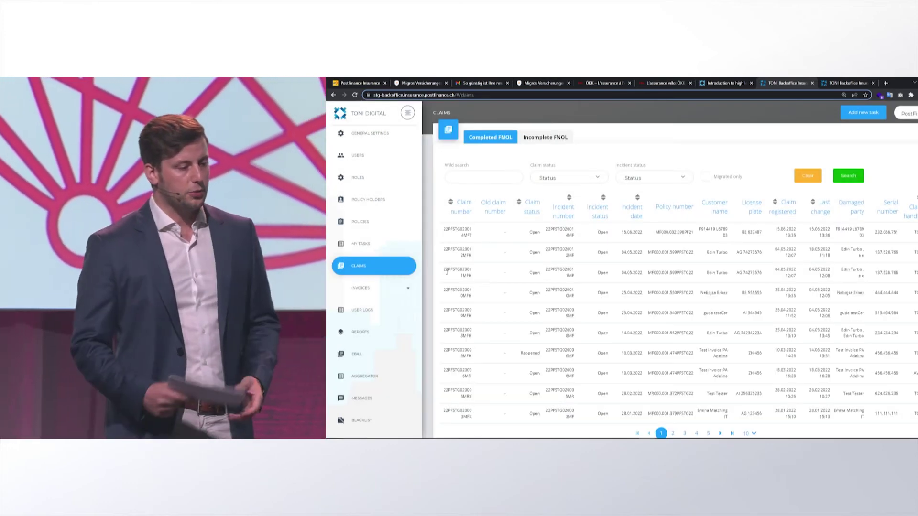
scroll(446, 271, "down", 1)
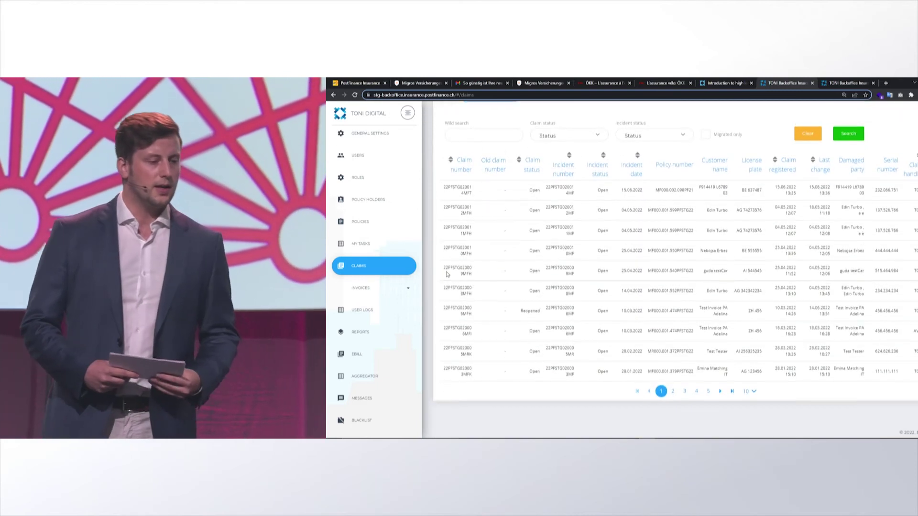
left_click(393, 288)
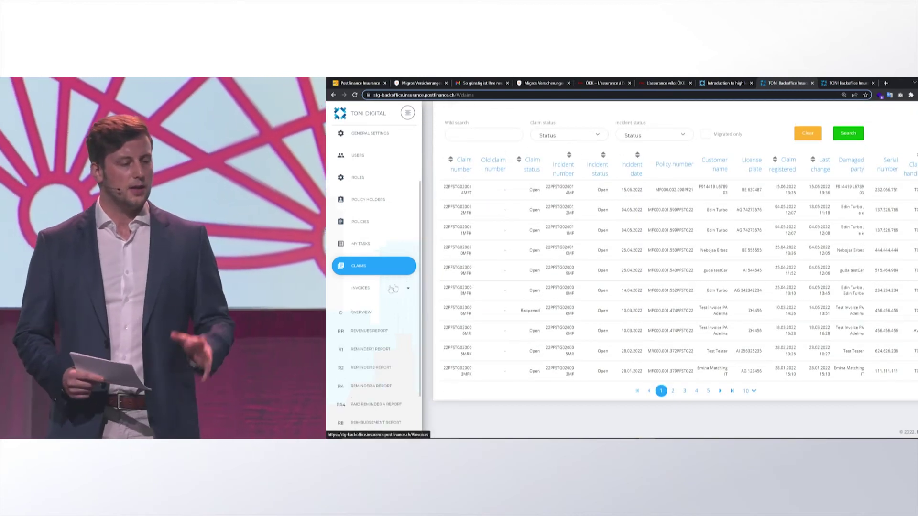
left_click(359, 313)
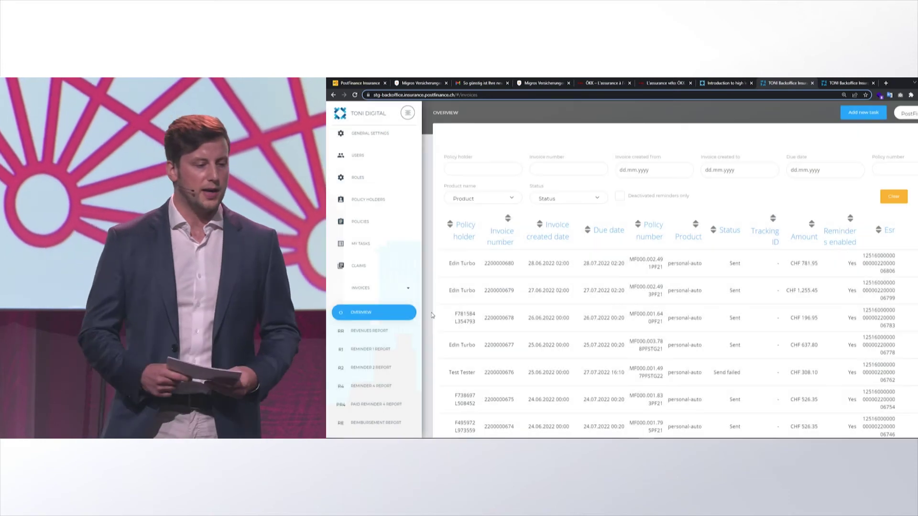
scroll(433, 314, "down", 4)
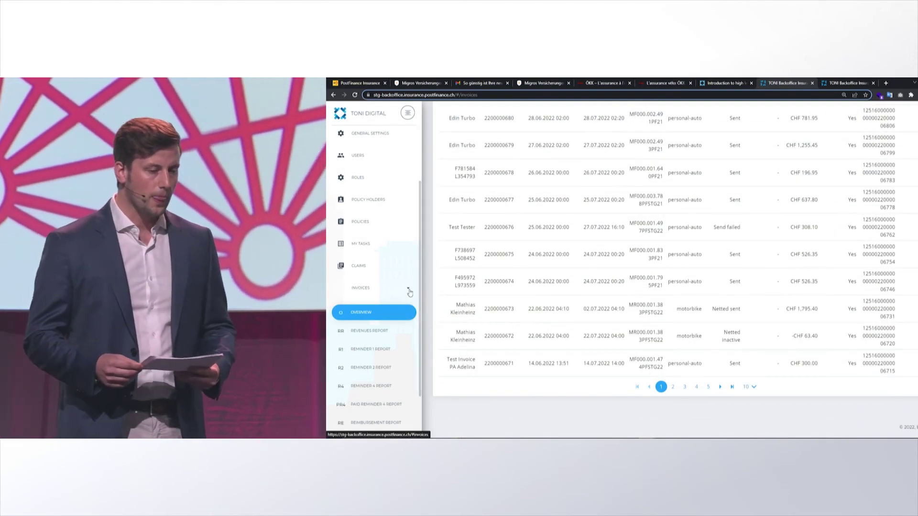
scroll(409, 292, "up", 2)
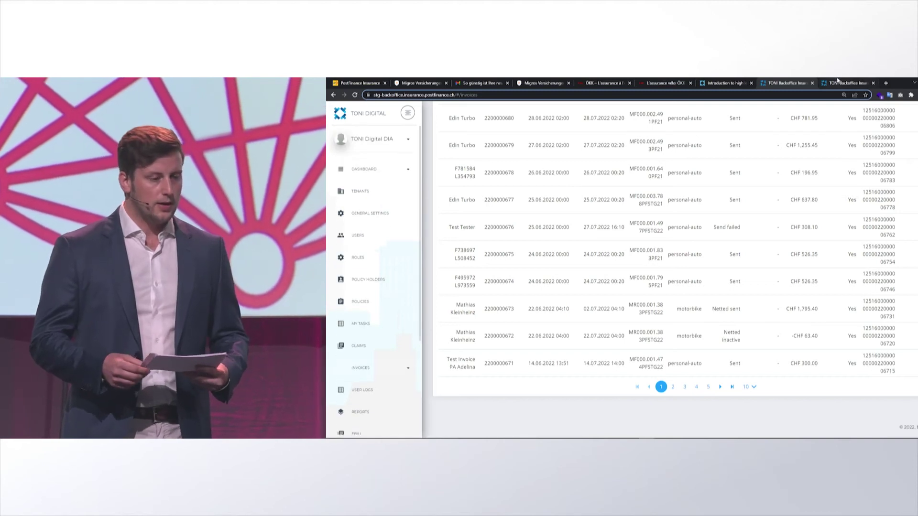
Open the tenant's product configuration and view its Commissions and Pricing Parameters files
left_click(842, 84)
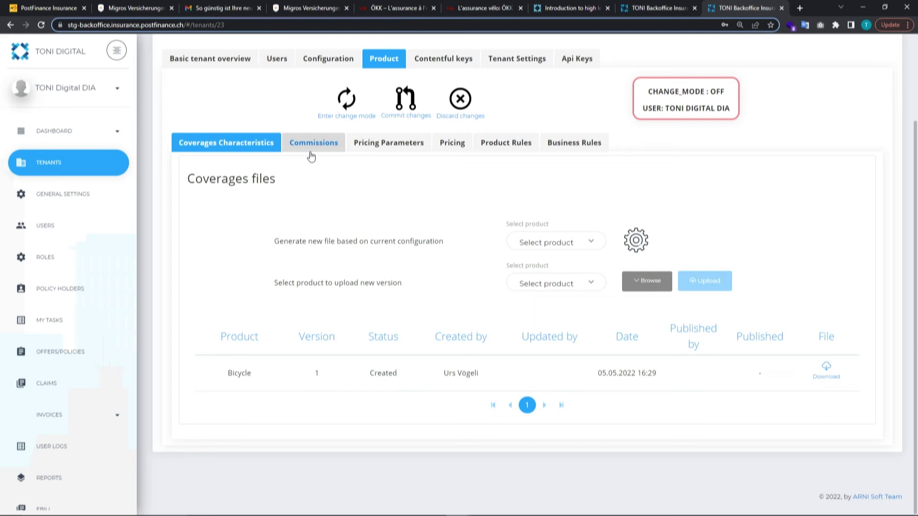
left_click(310, 156)
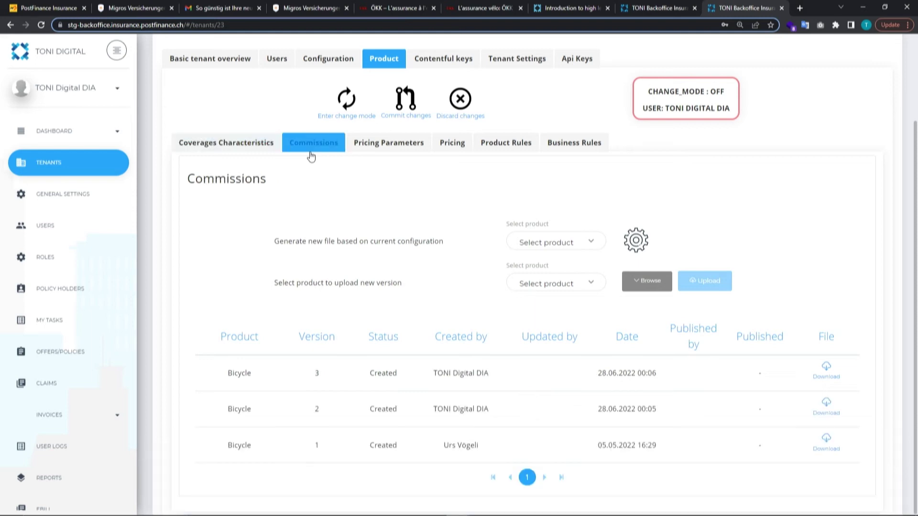
left_click(389, 144)
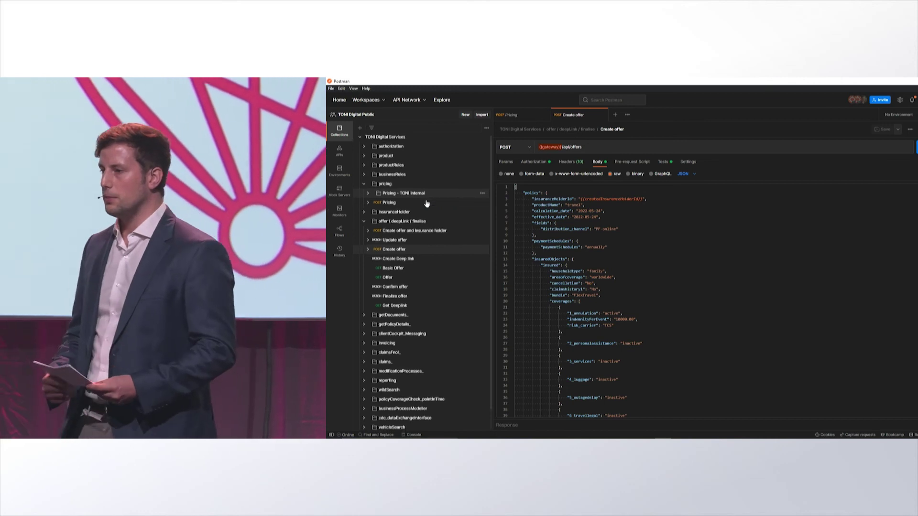
scroll(427, 204, "down", 1)
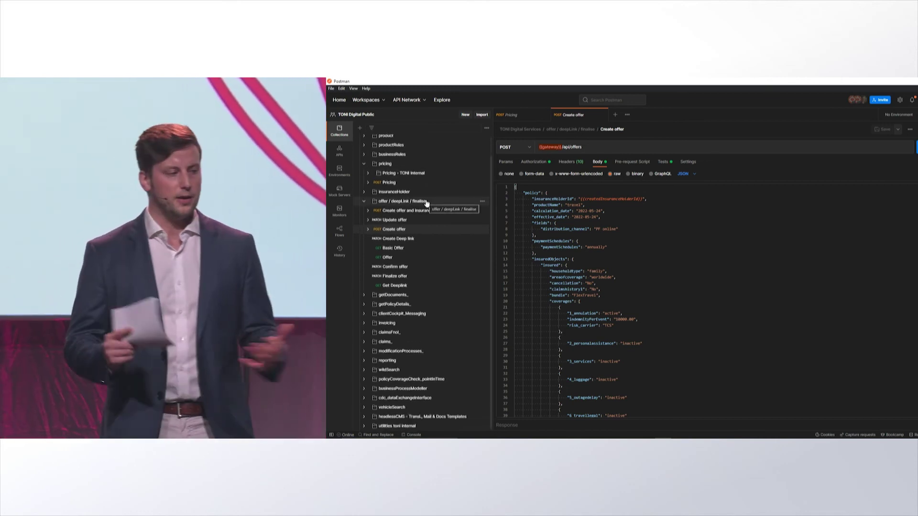